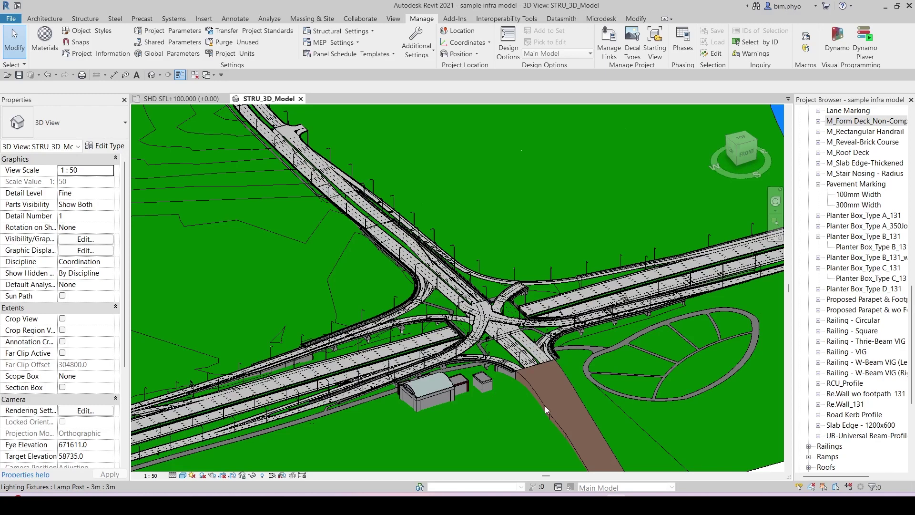
Check the size of the sample infra model file in File Explorer and consult the Data Size Calculator page in Chrome
key(alt+Tab)
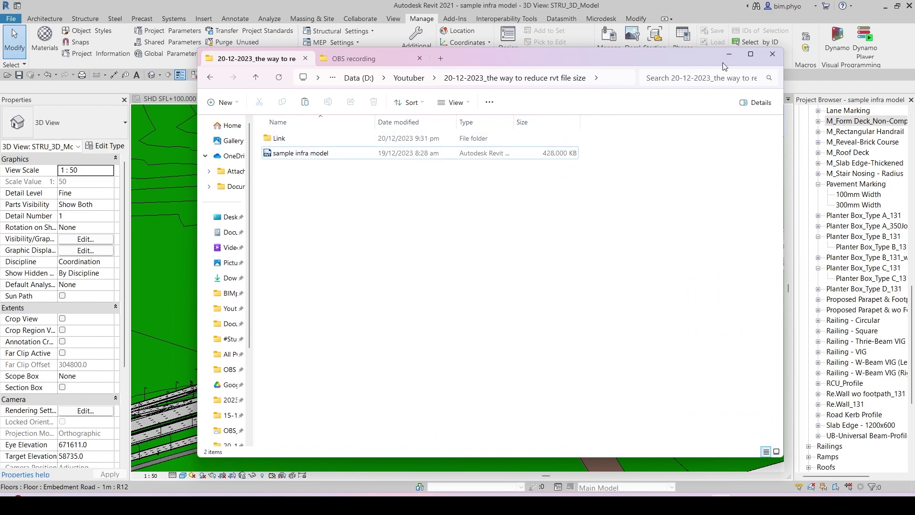
mouse_move(636, 493)
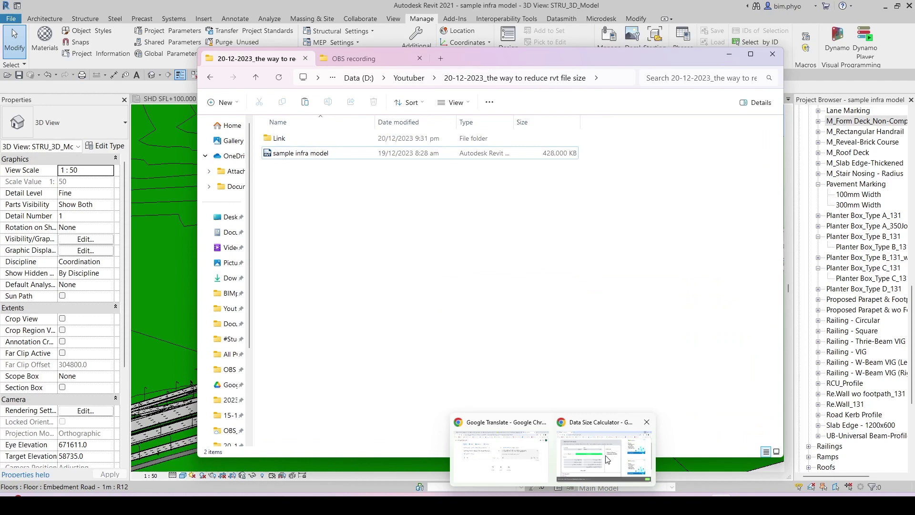
click(608, 459)
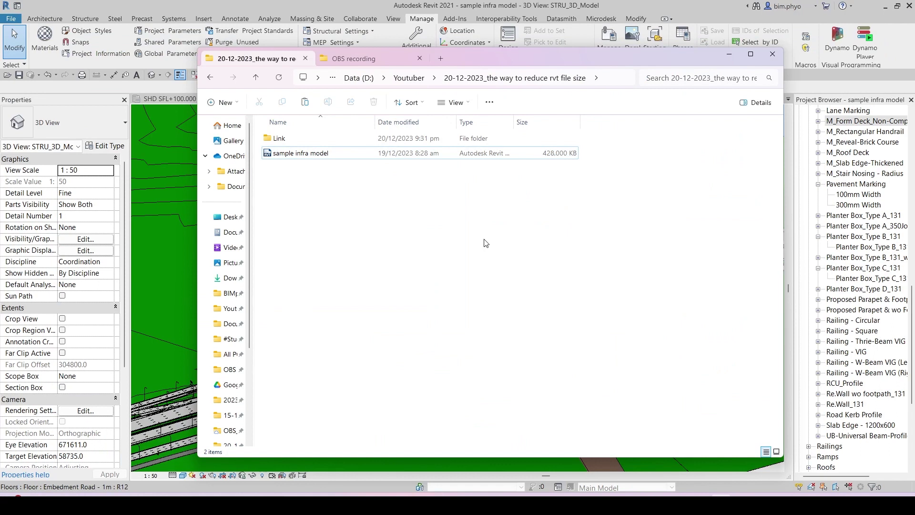
key(alt+F4)
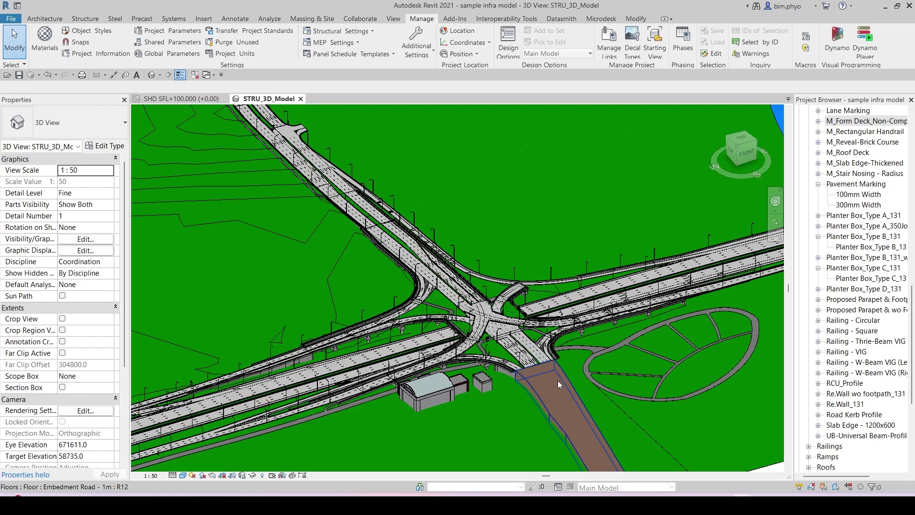
Examine the whole road interchange model in the 3D view, from the site overview down to the central junction
click(549, 379)
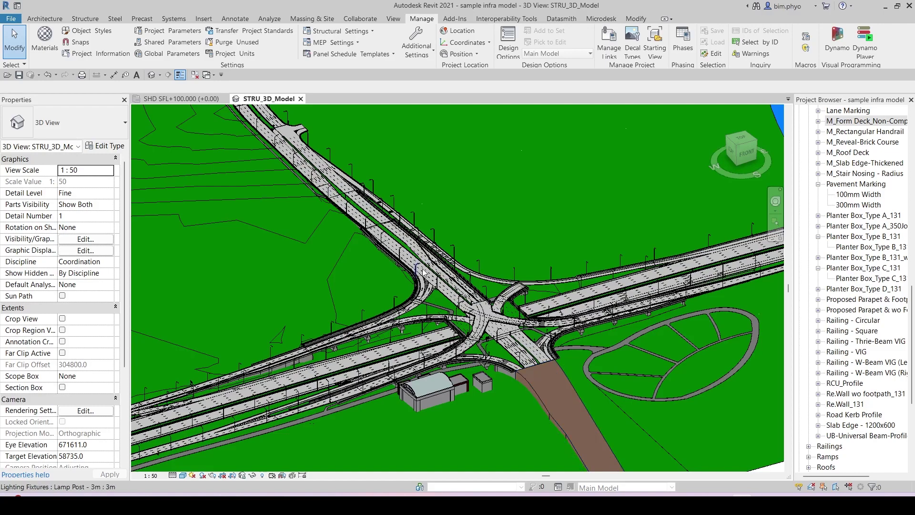
scroll(500, 374, down, 5)
scroll(460, 370, up, 4)
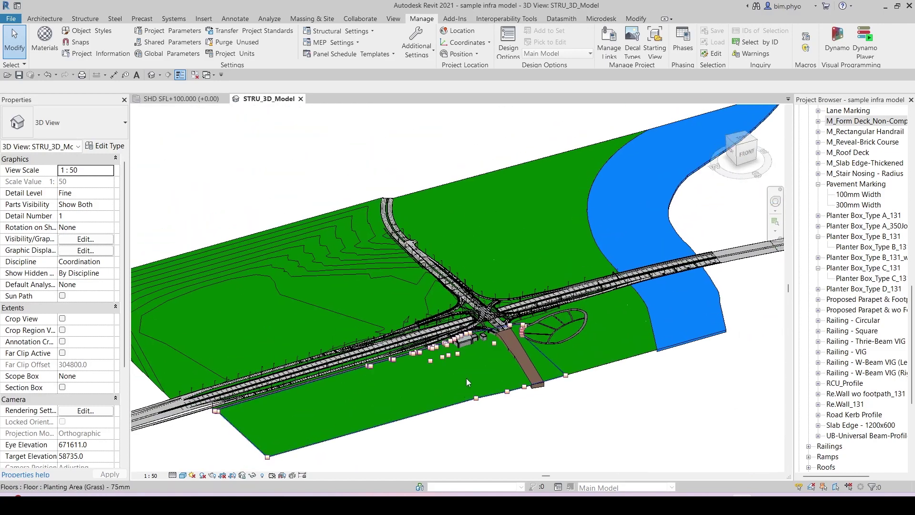
scroll(426, 339, up, 3)
scroll(461, 377, down, 3)
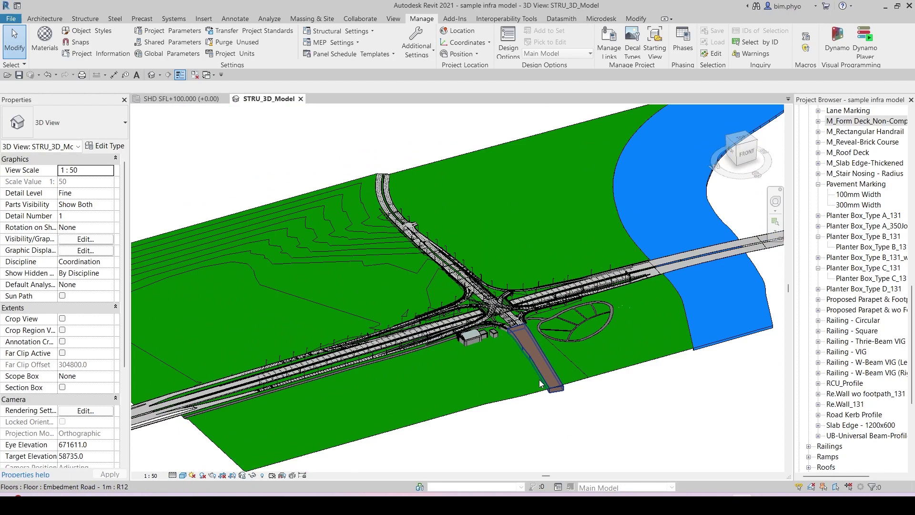
middle_drag(515, 432, 519, 445)
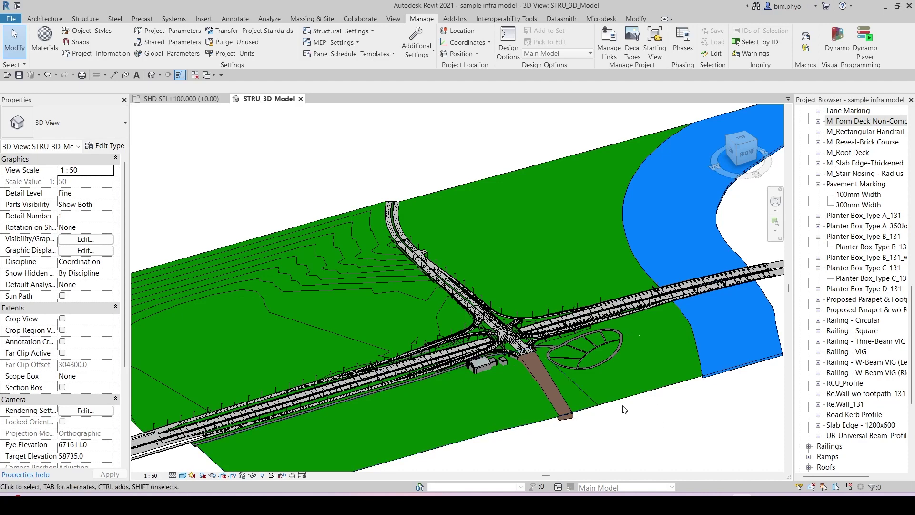
scroll(537, 367, up, 3)
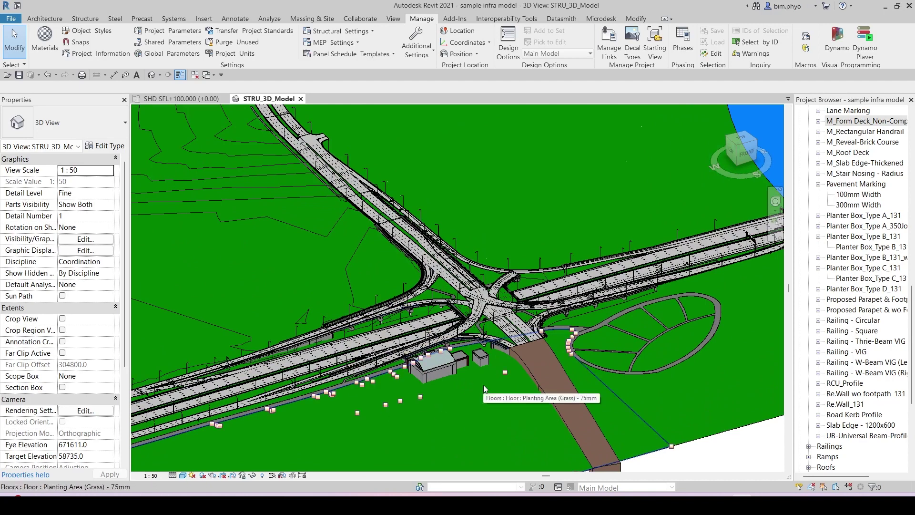
scroll(403, 358, up, 4)
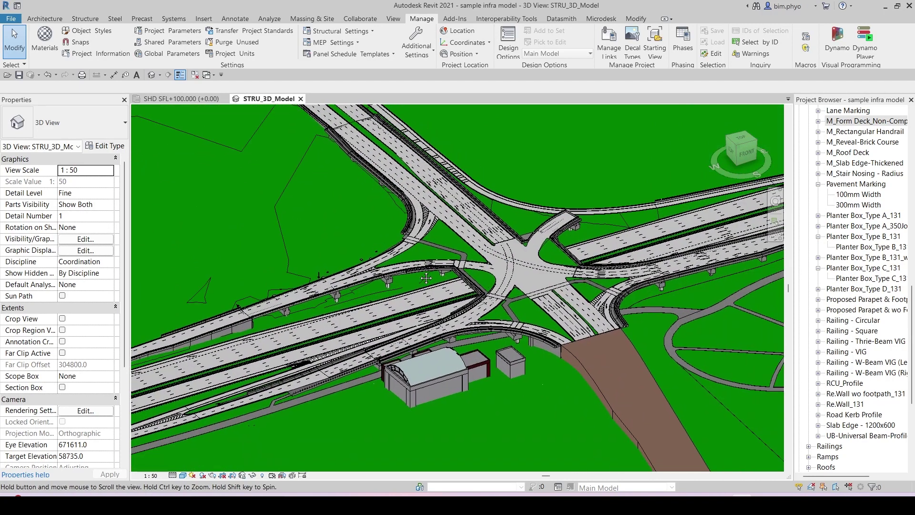
Review the unused views and families offered by Purge Unused and close it without purging
click(235, 42)
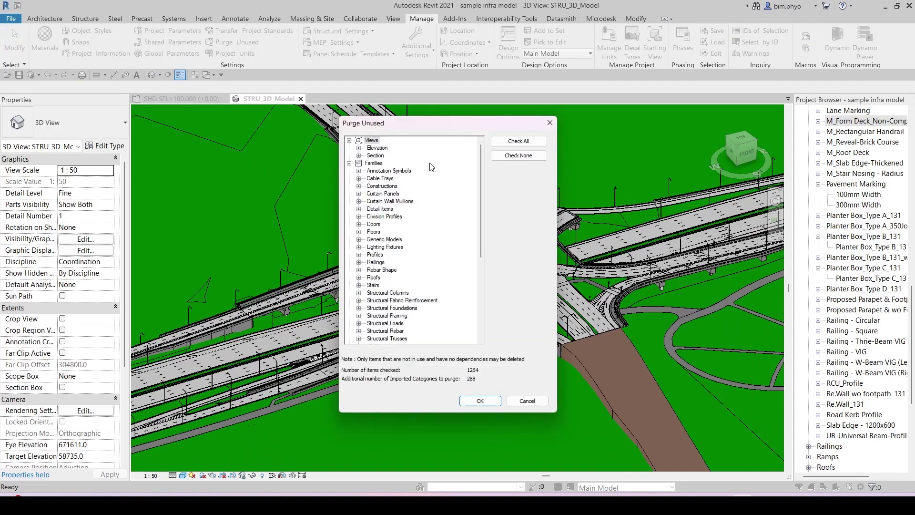
drag(413, 125, 463, 123)
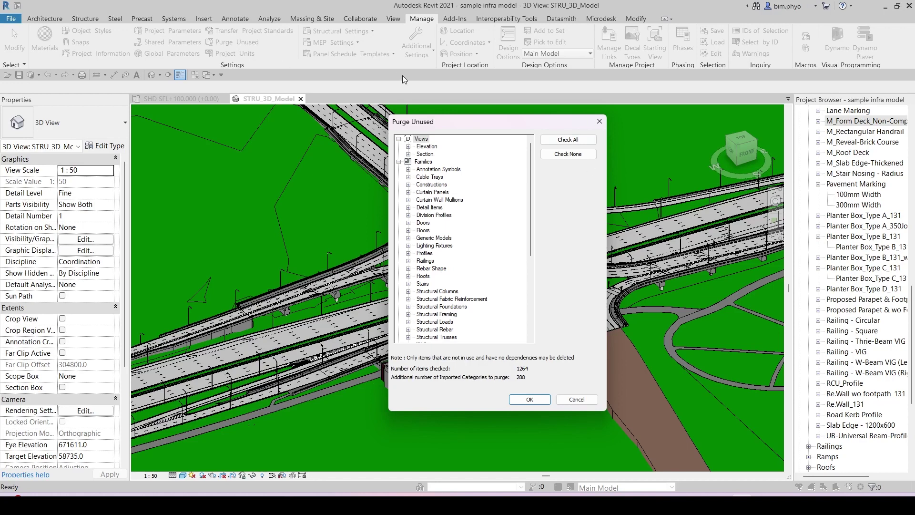
drag(444, 126, 379, 127)
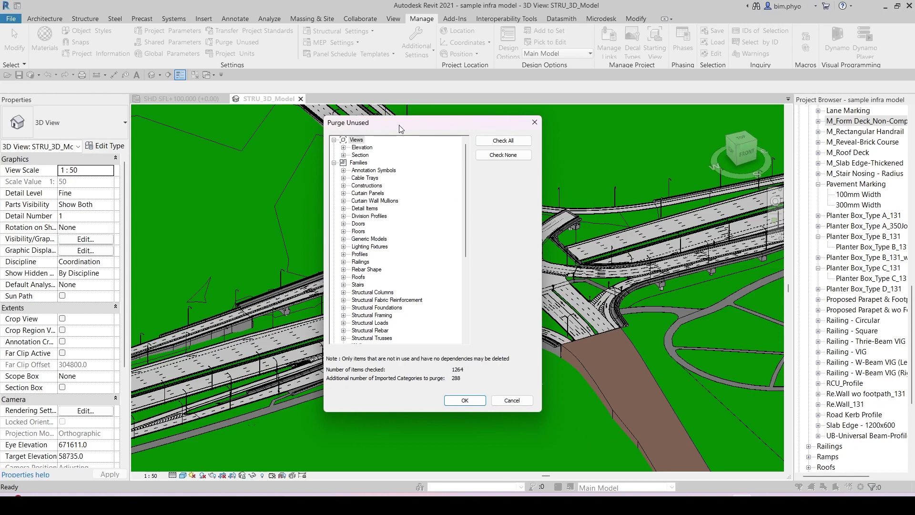
drag(399, 125, 407, 124)
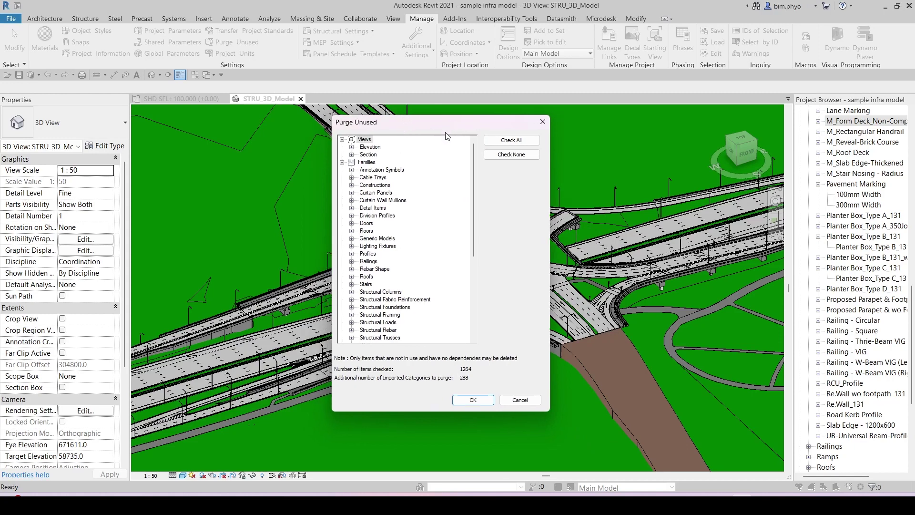
click(542, 122)
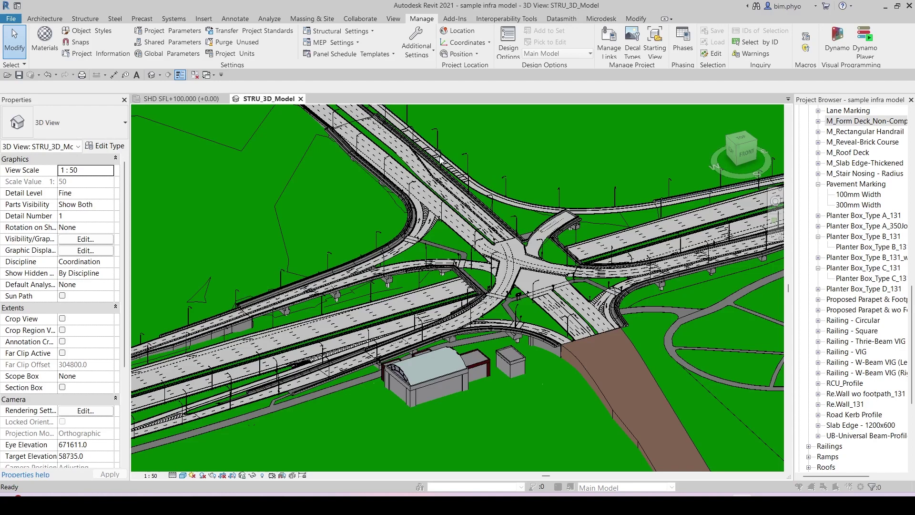
Review the imported categories and filters in the 3D view's Visibility/Graphic Overrides and close them without changes
key(v)
key(g)
click(482, 134)
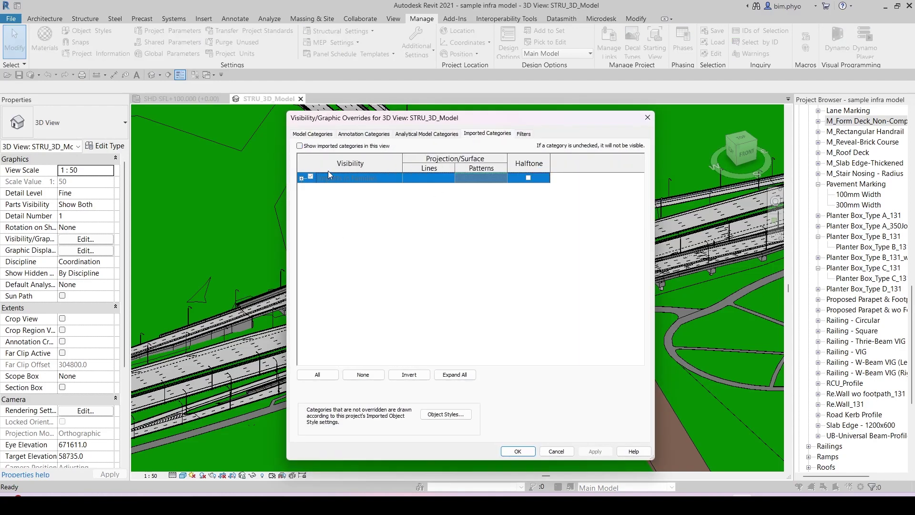
click(529, 136)
click(476, 136)
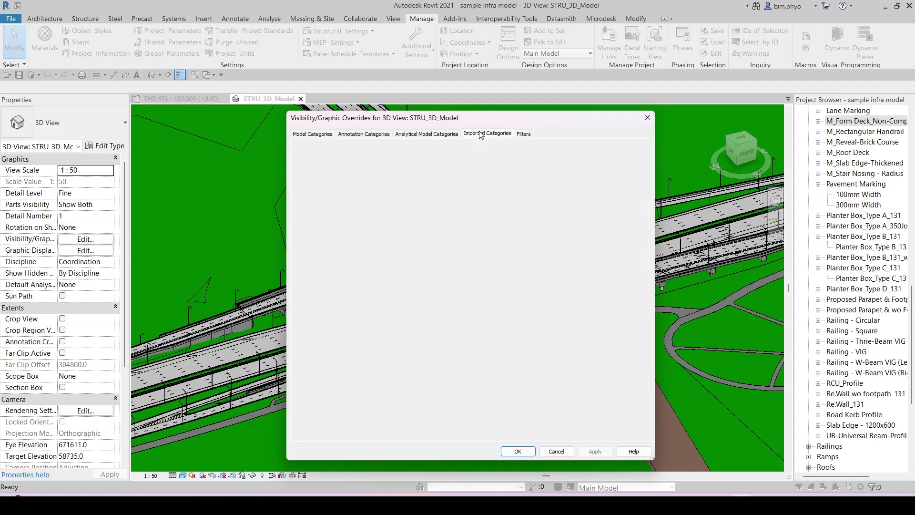
click(647, 118)
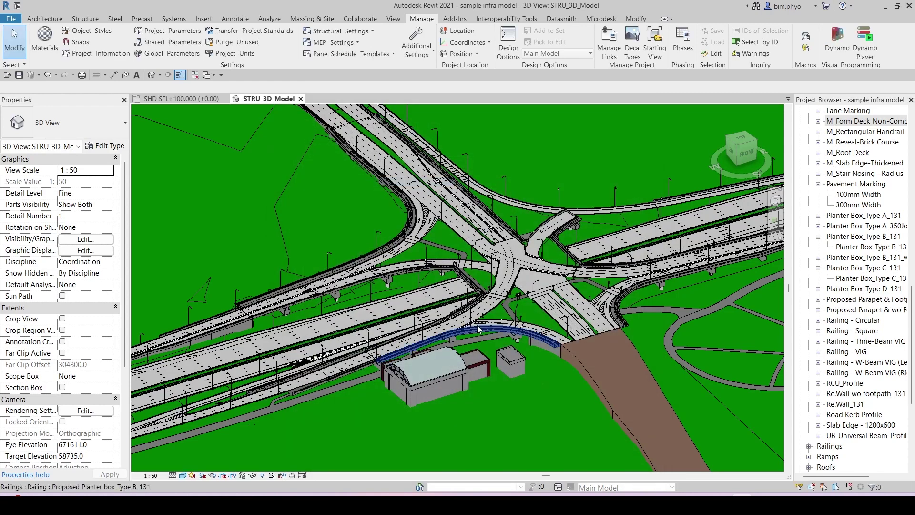
Review the linked CAD files in Manage Links, including the 9909_TPE_Topo_12 01 2023.dwg entry, and close without changes
key(l)
key(m)
click(340, 118)
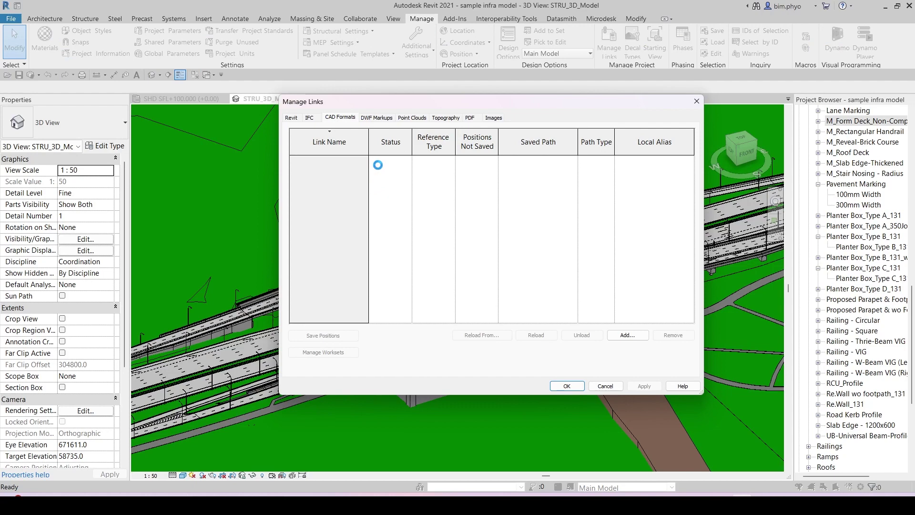
click(291, 118)
click(339, 118)
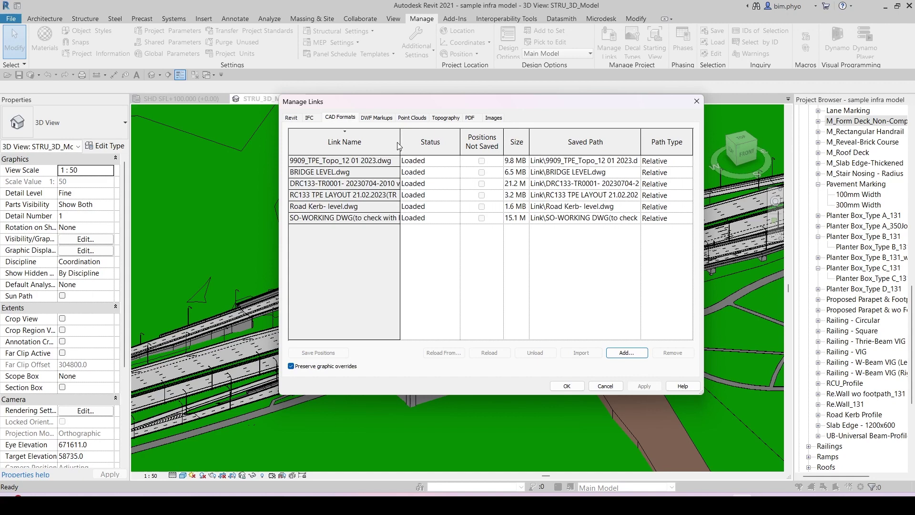
drag(399, 146, 372, 148)
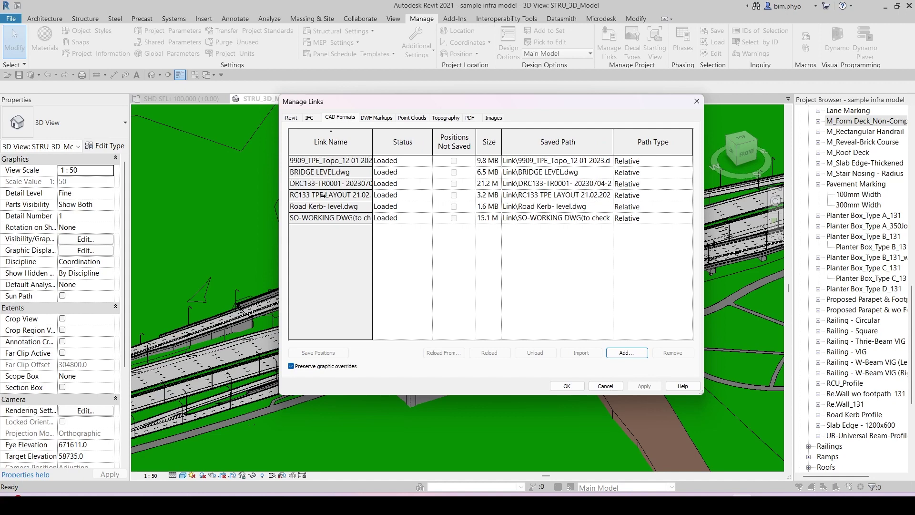
click(312, 160)
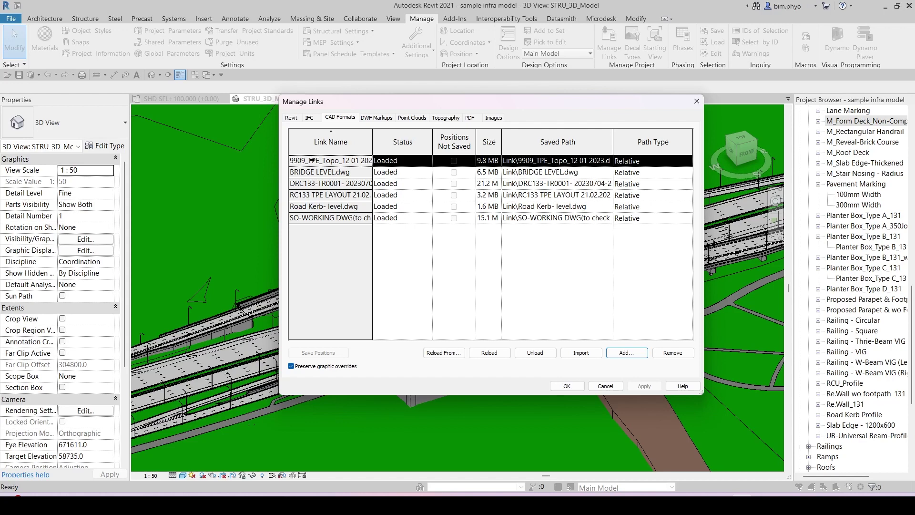
click(696, 101)
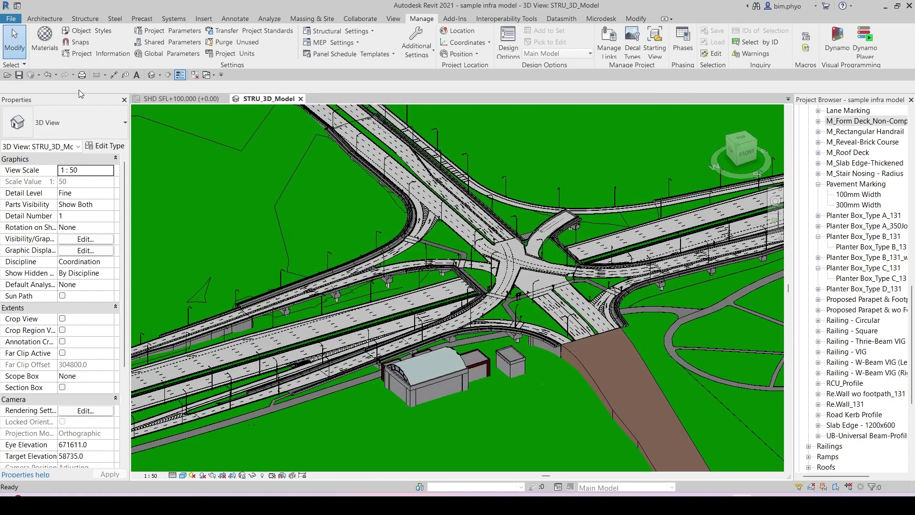
Switch to the structural plan SHD SFL+100.000 (+0.00) and inspect the central road junction
click(185, 98)
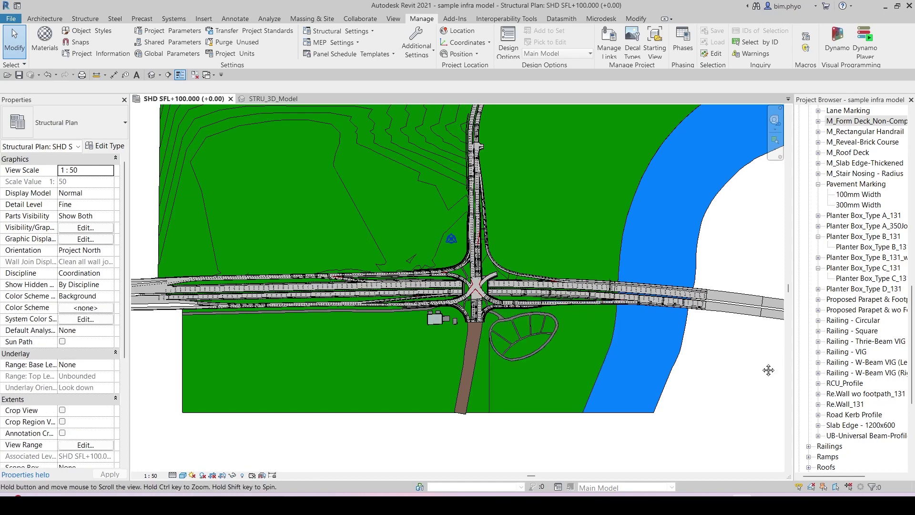
scroll(477, 358, up, 2)
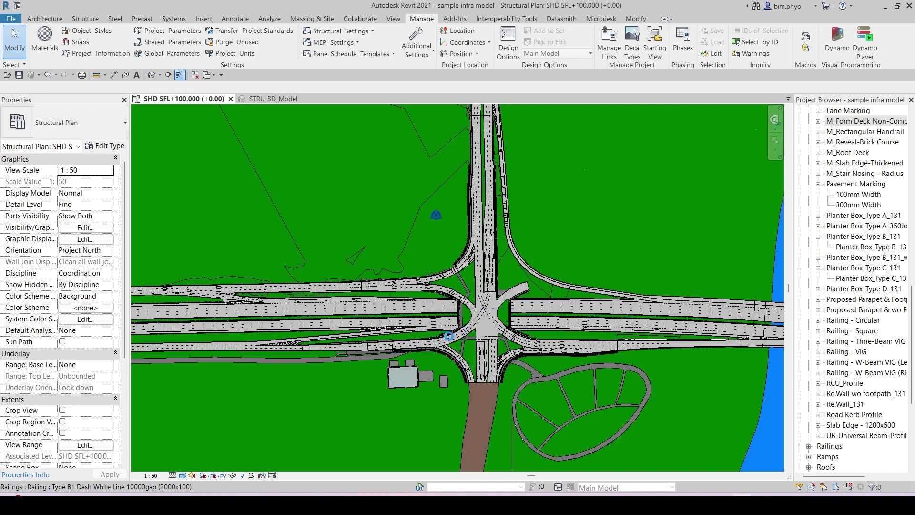
middle_drag(410, 258, 393, 253)
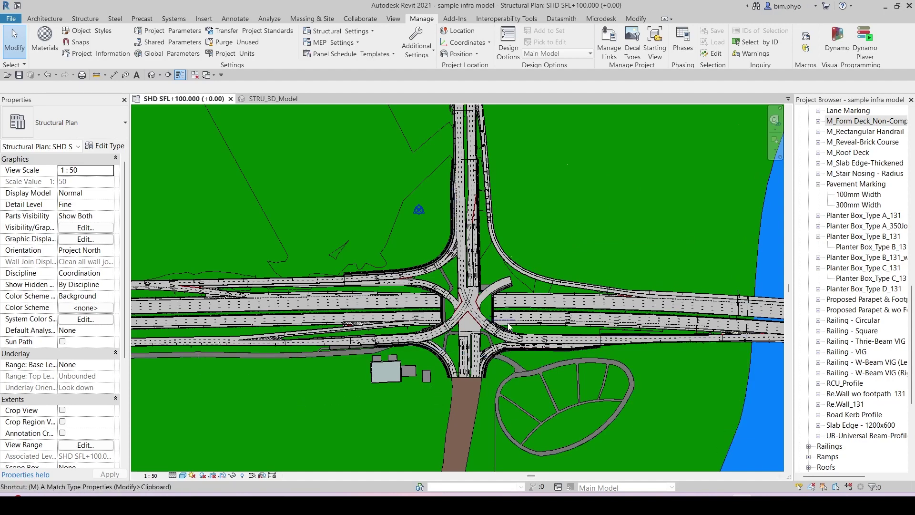
From the structural plan, check the names and sizes of the linked CAD drawings in Manage Links and close without changes
click(609, 42)
click(352, 117)
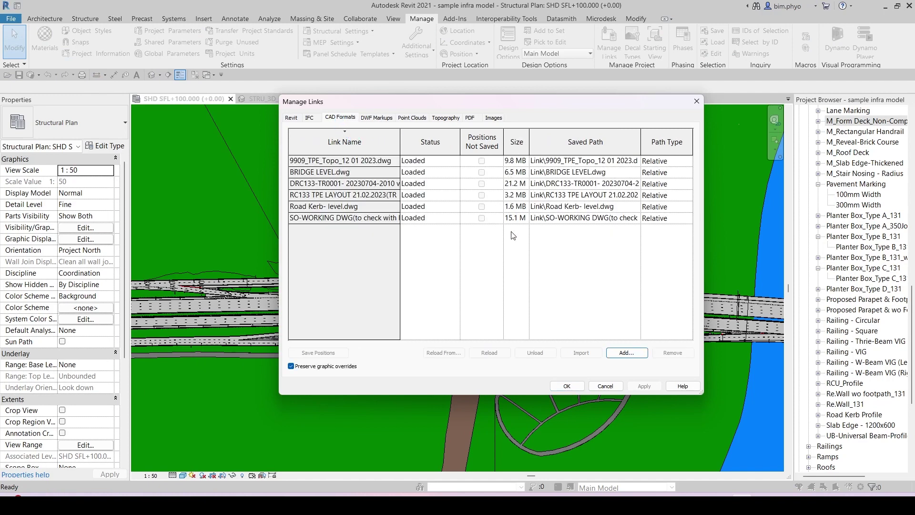
click(372, 160)
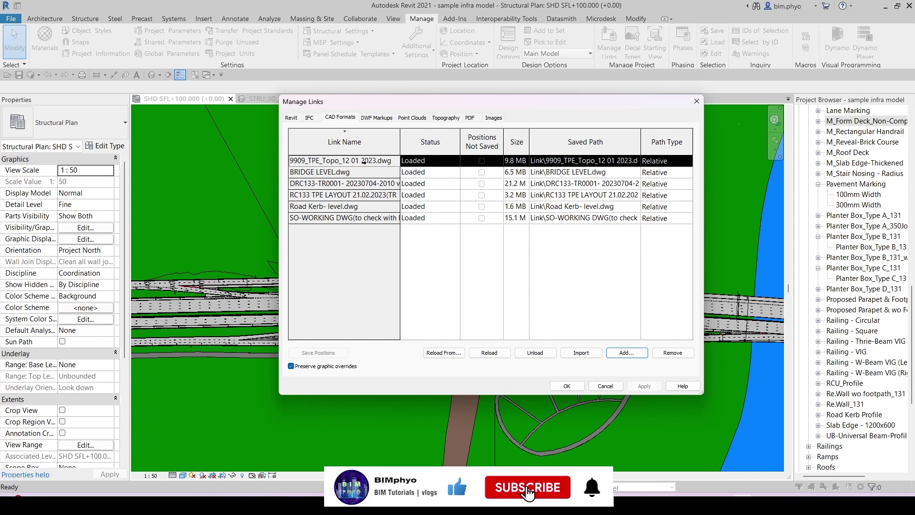
click(696, 101)
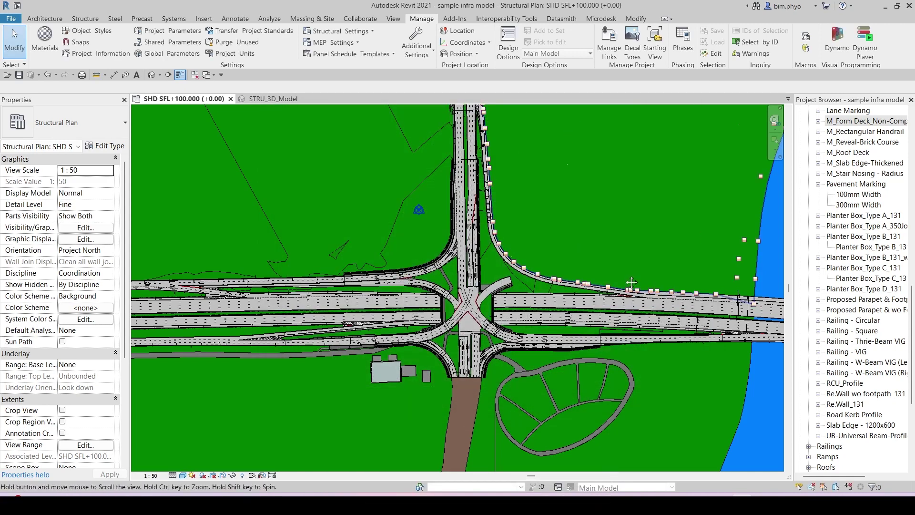
Find the model group Group 1 in the project structure, select it, and return to the STRU_3D_Model view
middle_drag(711, 181, 704, 176)
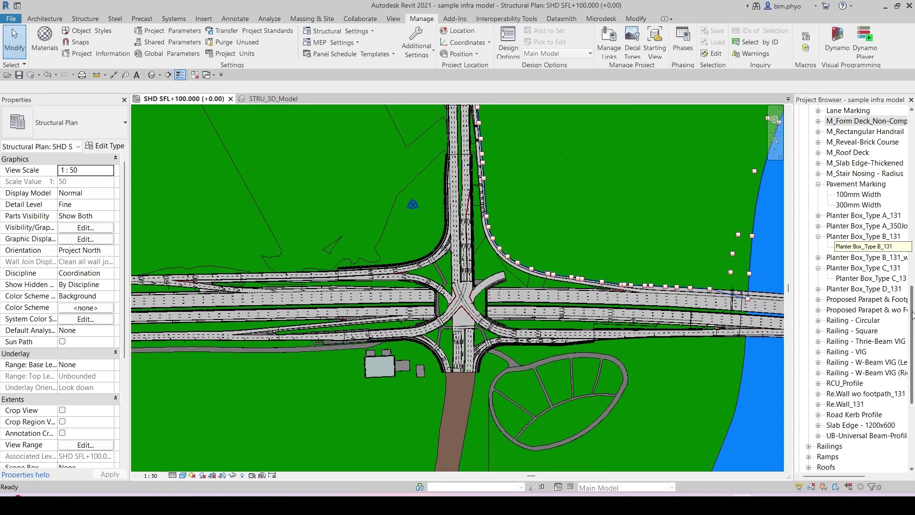
scroll(903, 214, up, 10)
scroll(904, 213, down, 7)
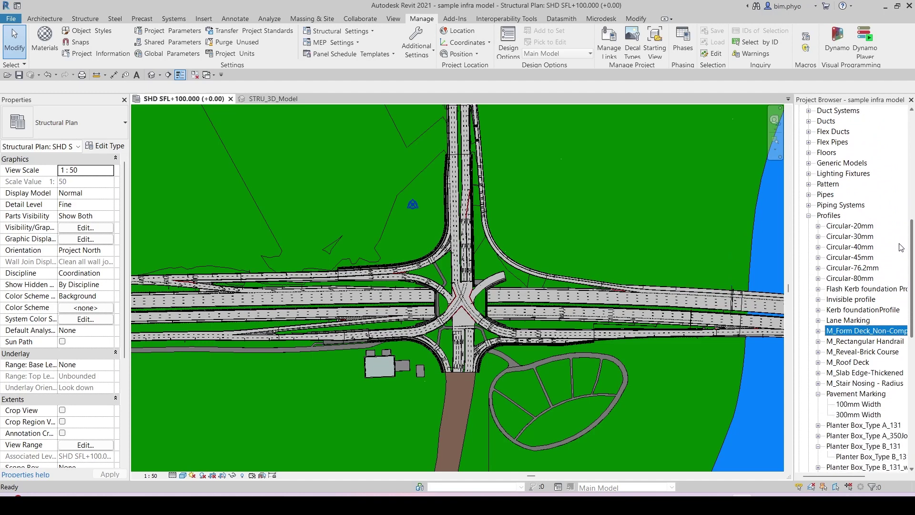
scroll(899, 283, down, 10)
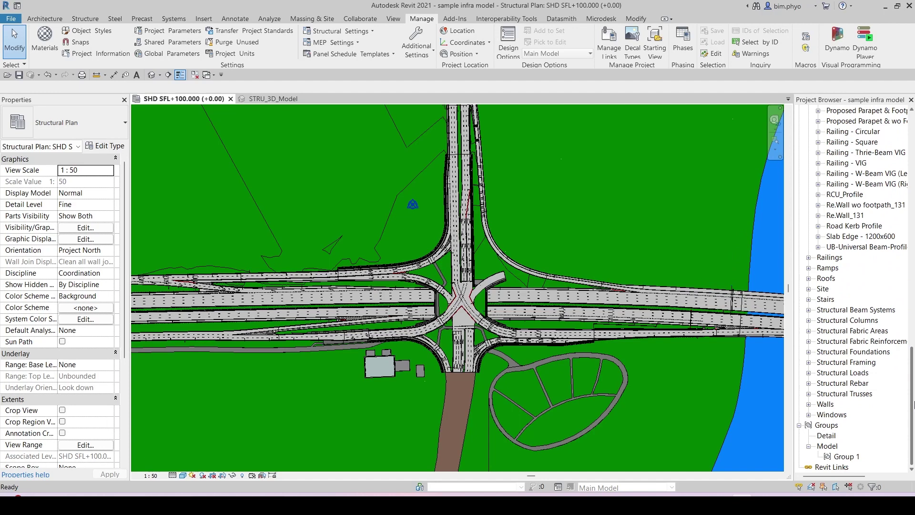
click(912, 404)
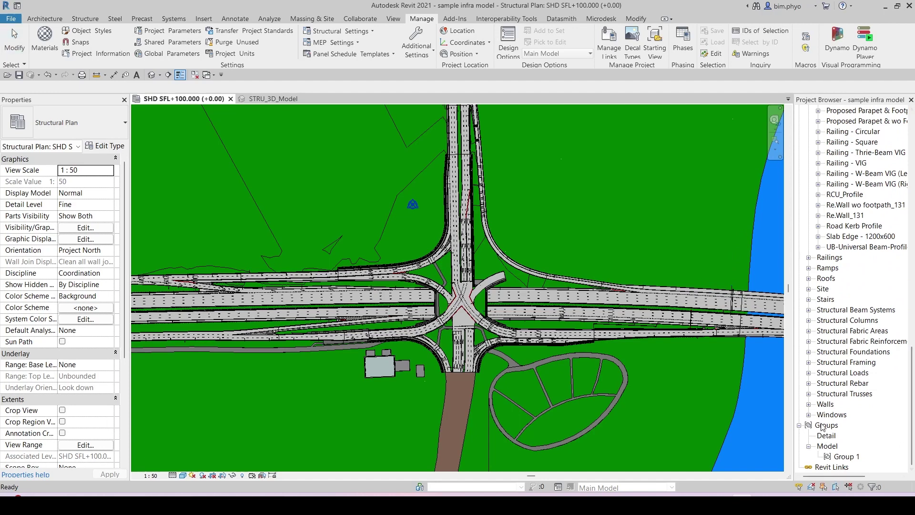
click(843, 458)
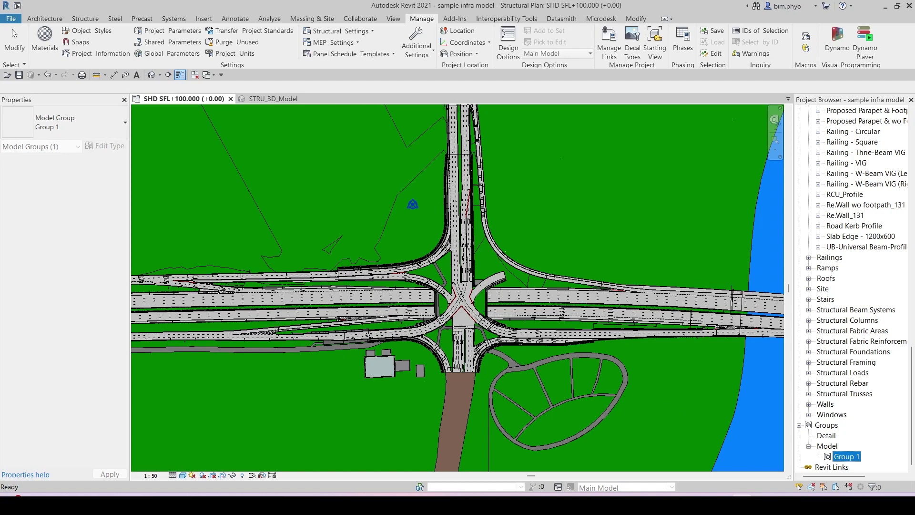
click(281, 99)
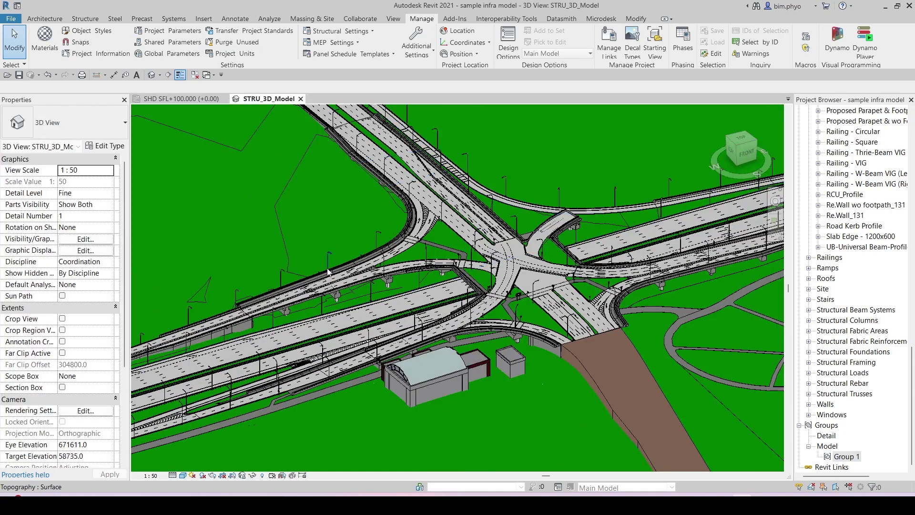
Open Purge Unused with all unused items checked, check the size of the sample infra model file in File Explorer, and return to Revit
shift+middle_drag(662, 330, 638, 326)
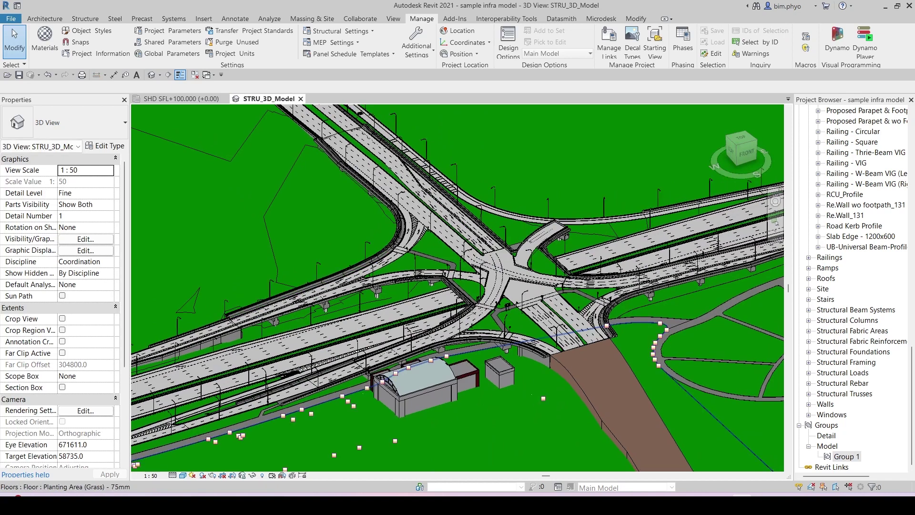
click(234, 43)
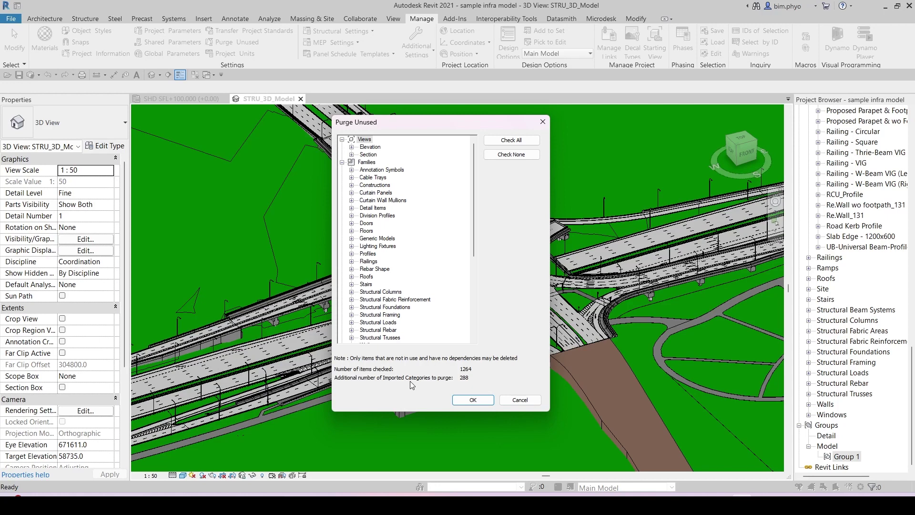
key(alt+Tab)
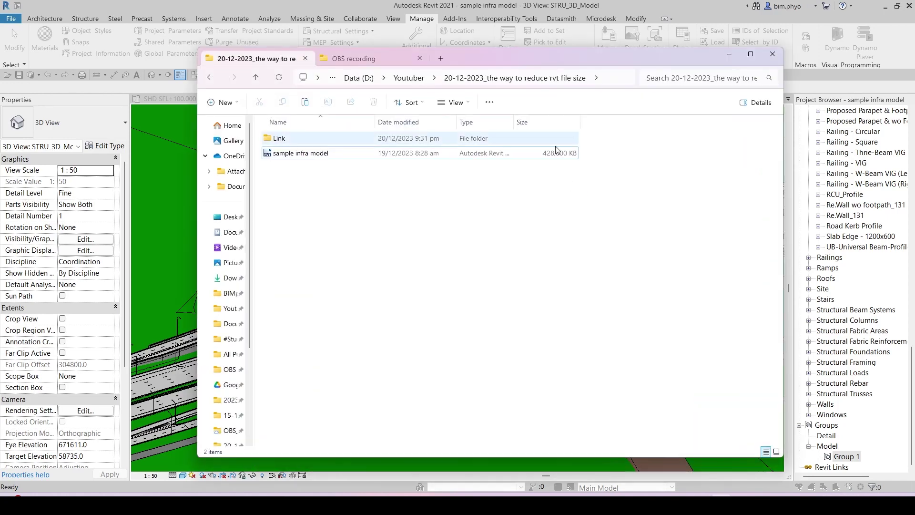
click(554, 155)
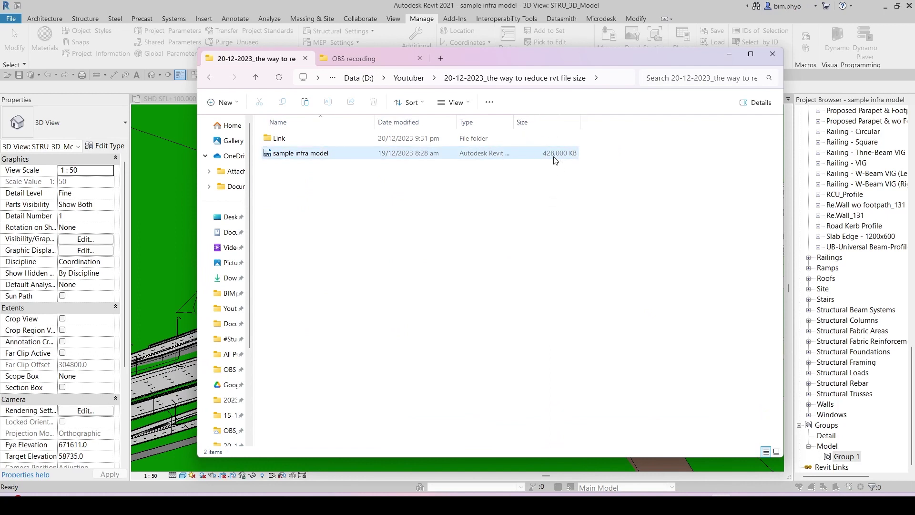
click(547, 169)
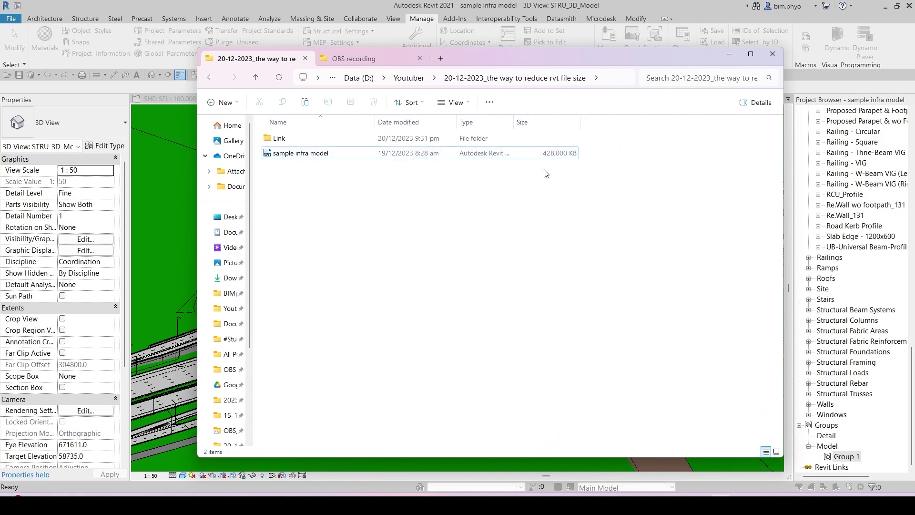
click(728, 54)
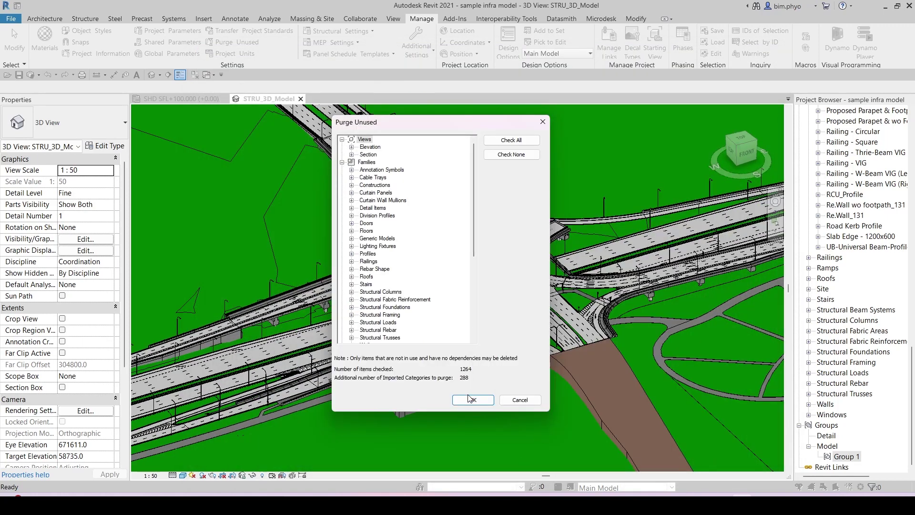
Purge all checked unused items from the model, repeating Purge Unused on the leftover materials and material assets
click(471, 402)
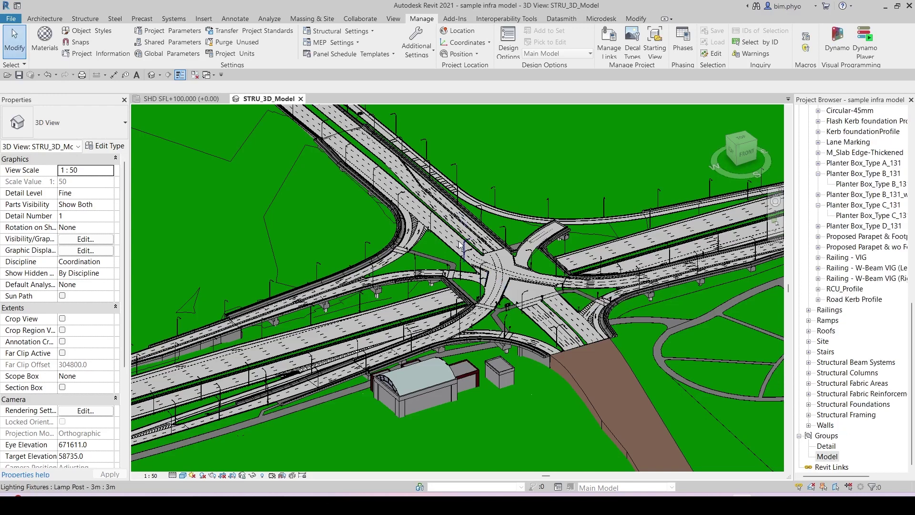
click(240, 50)
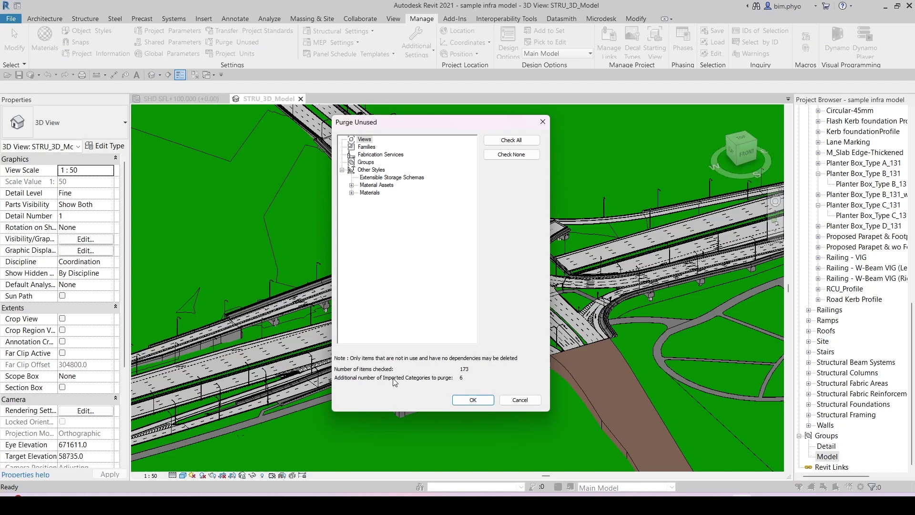
click(468, 400)
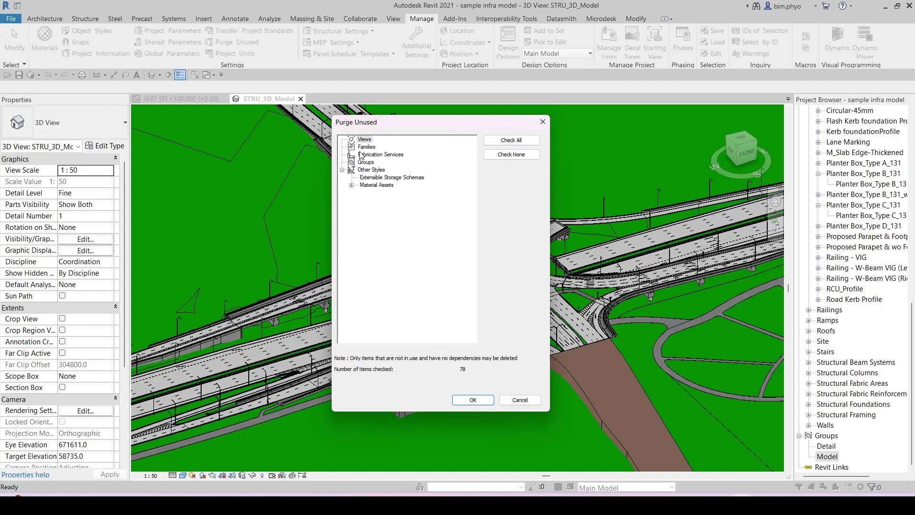
click(473, 399)
click(465, 396)
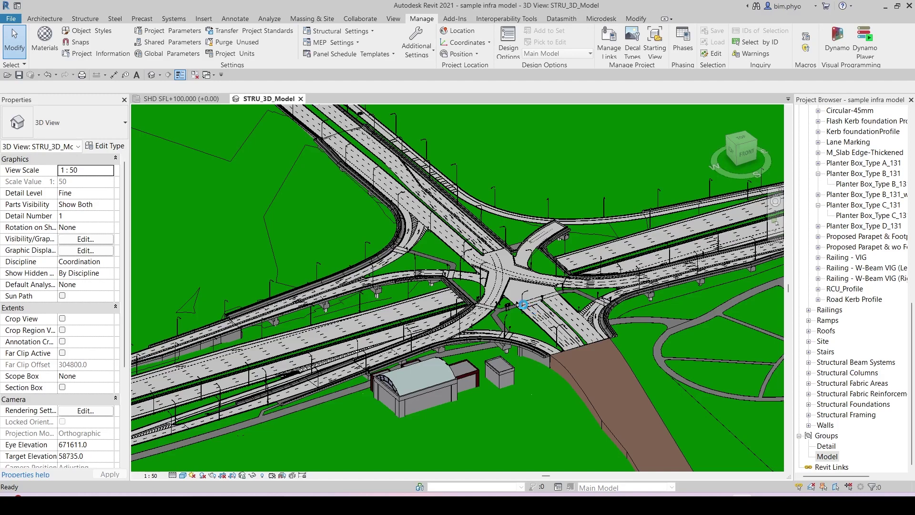
Save the purged model, compare its file size with the sample infra model.0001 backup in File Explorer, and return to Revit
key(ctrl+s)
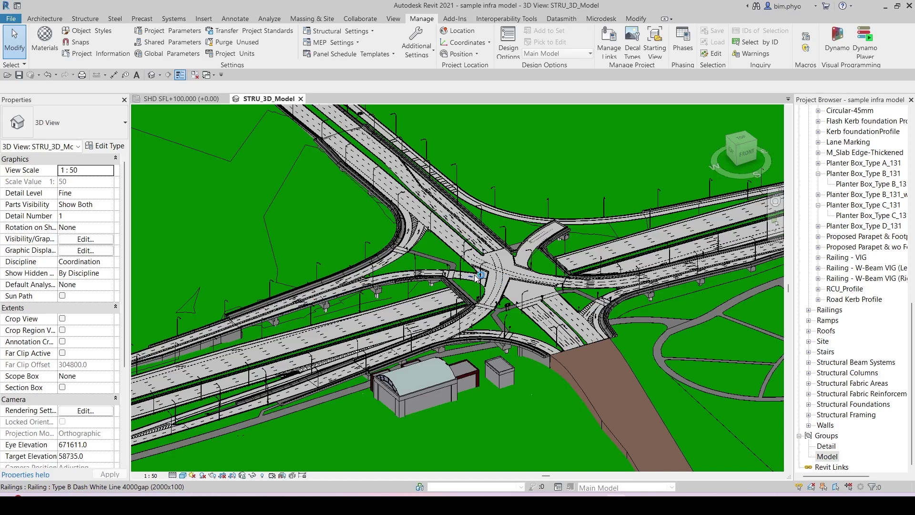
key(alt+Tab)
click(552, 174)
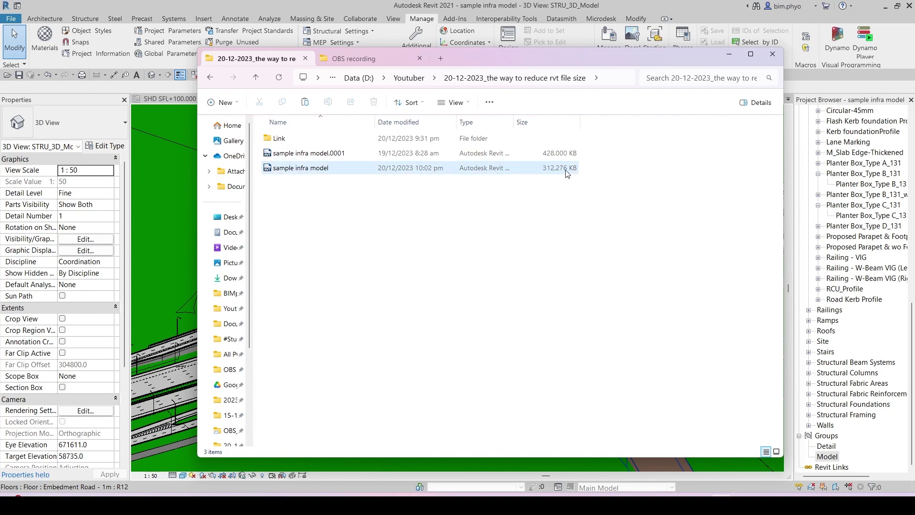
click(608, 177)
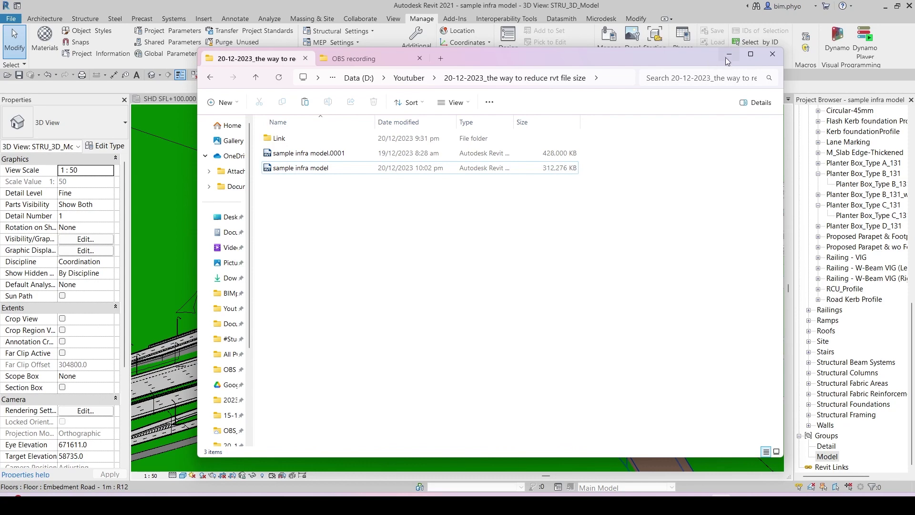
click(728, 56)
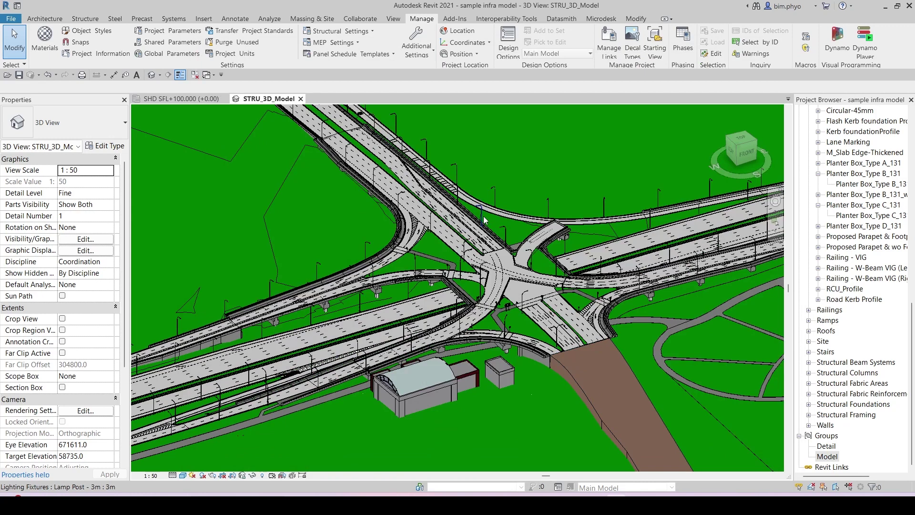